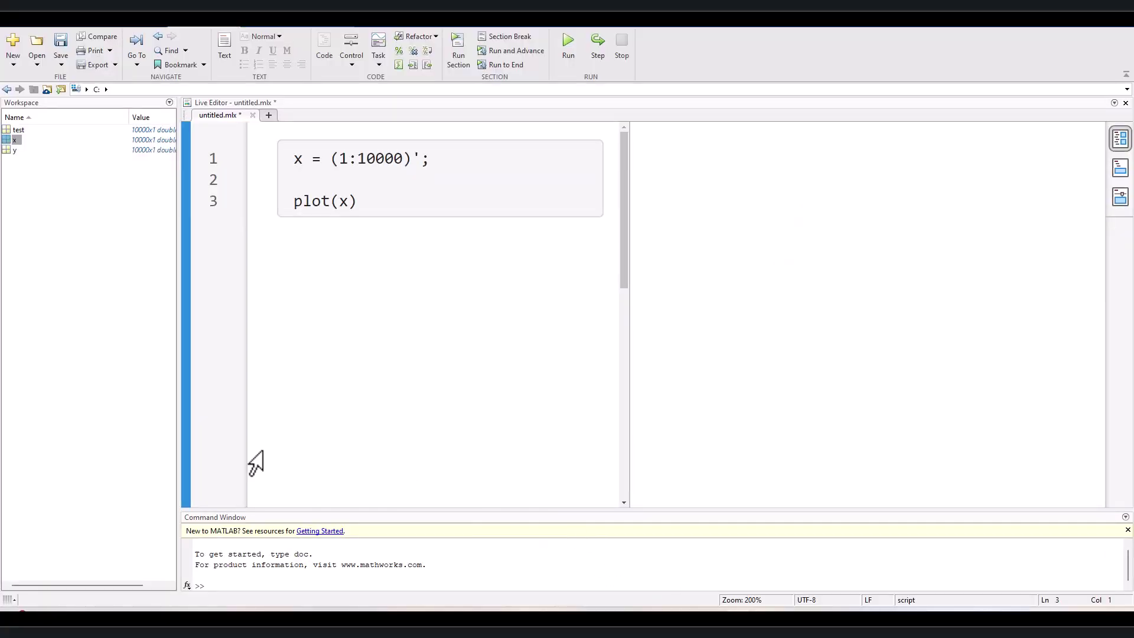
Step: Run the first section to plot x as a straight line rising from 0 to 10000
click(186, 247)
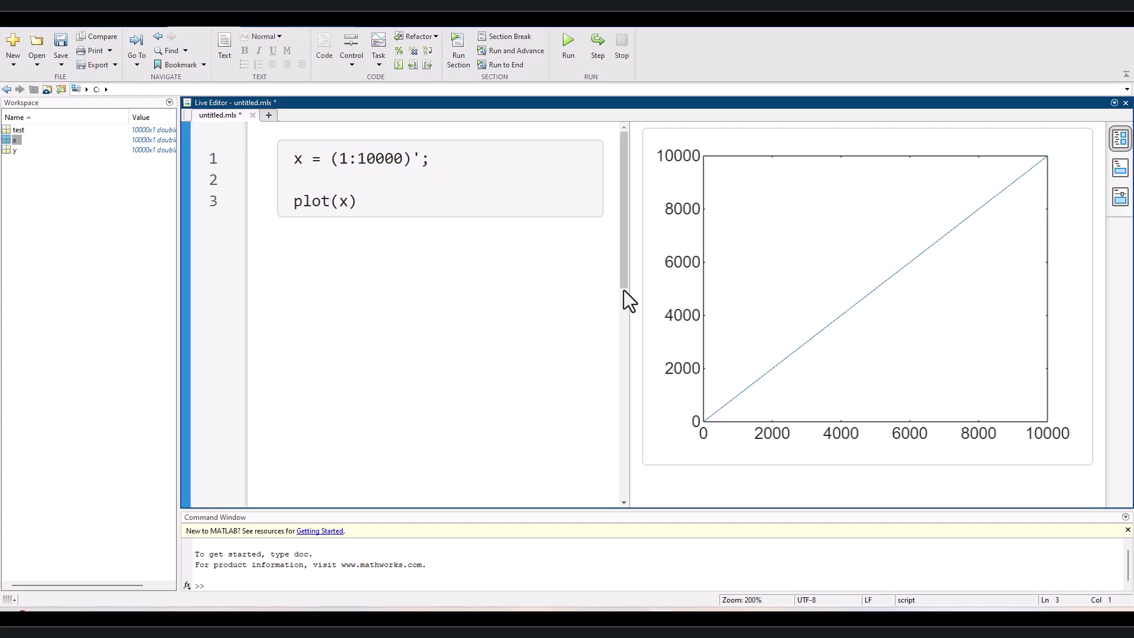
drag(623, 282, 624, 405)
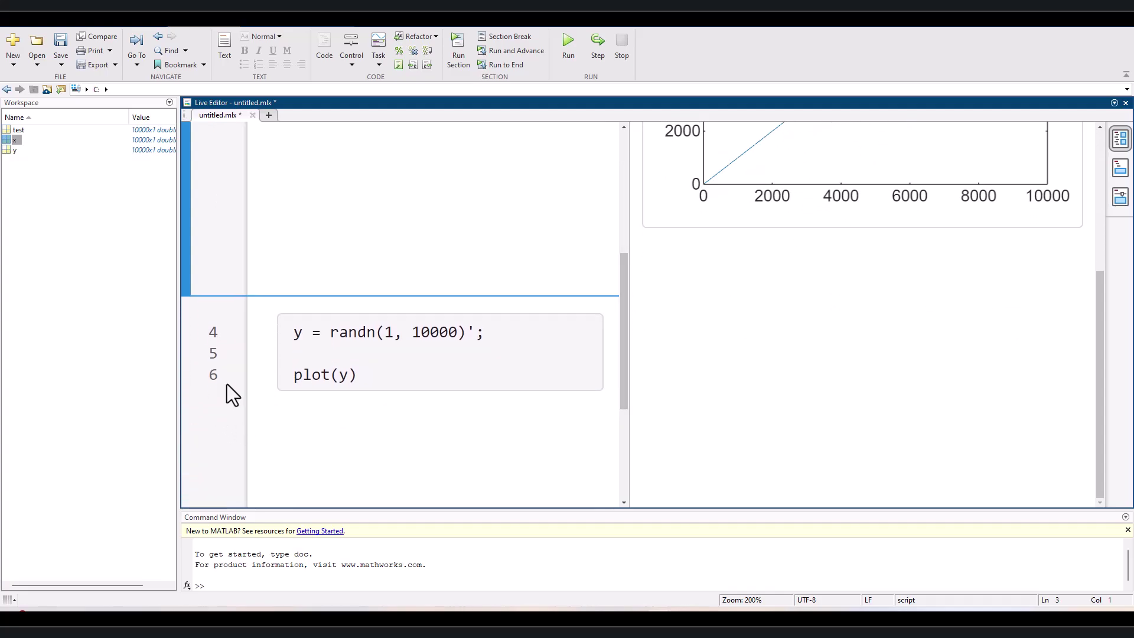
Step: Run the y = randn section to plot 10000 points of random noise around zero
click(188, 369)
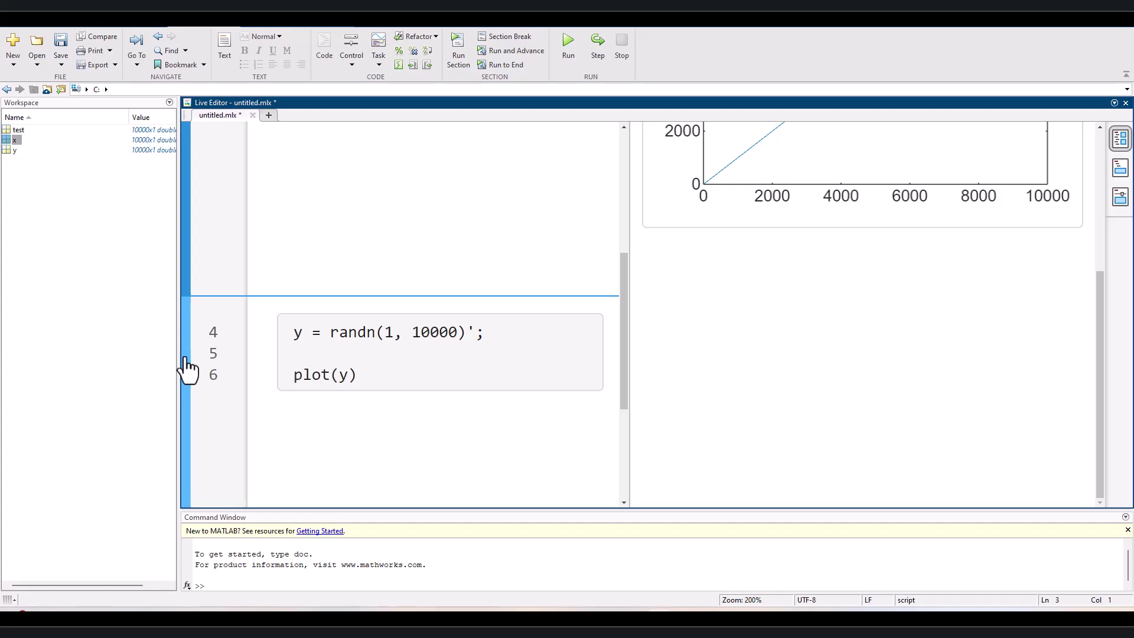
drag(620, 405, 627, 439)
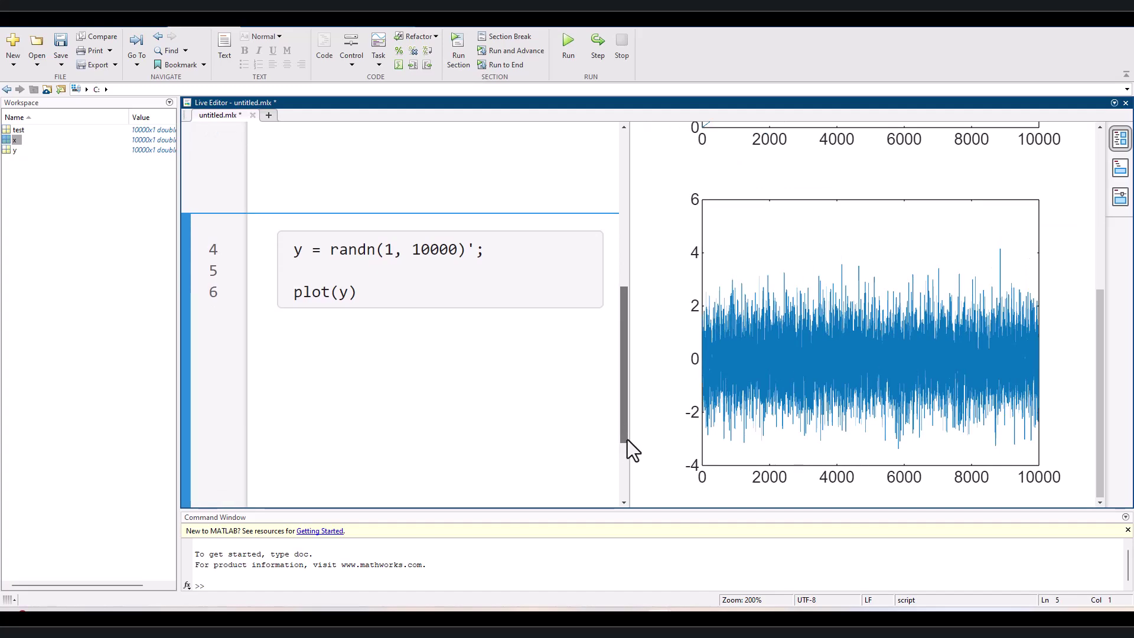
drag(627, 440, 624, 501)
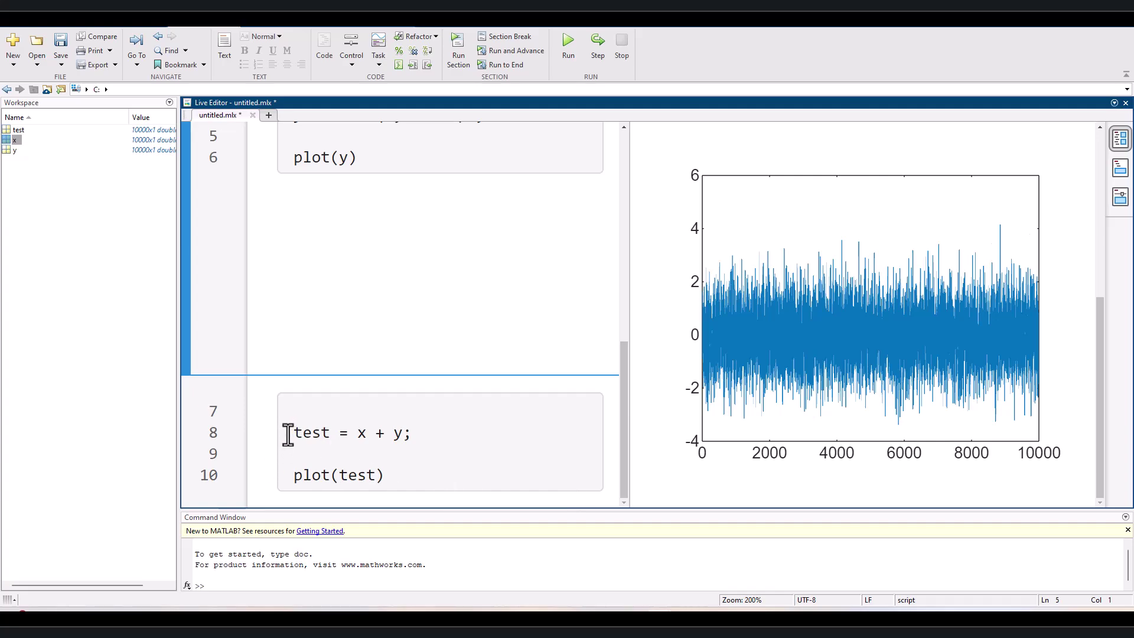
Step: Run the test = x + y section to plot test as a nearly straight rising line
drag(287, 435, 330, 433)
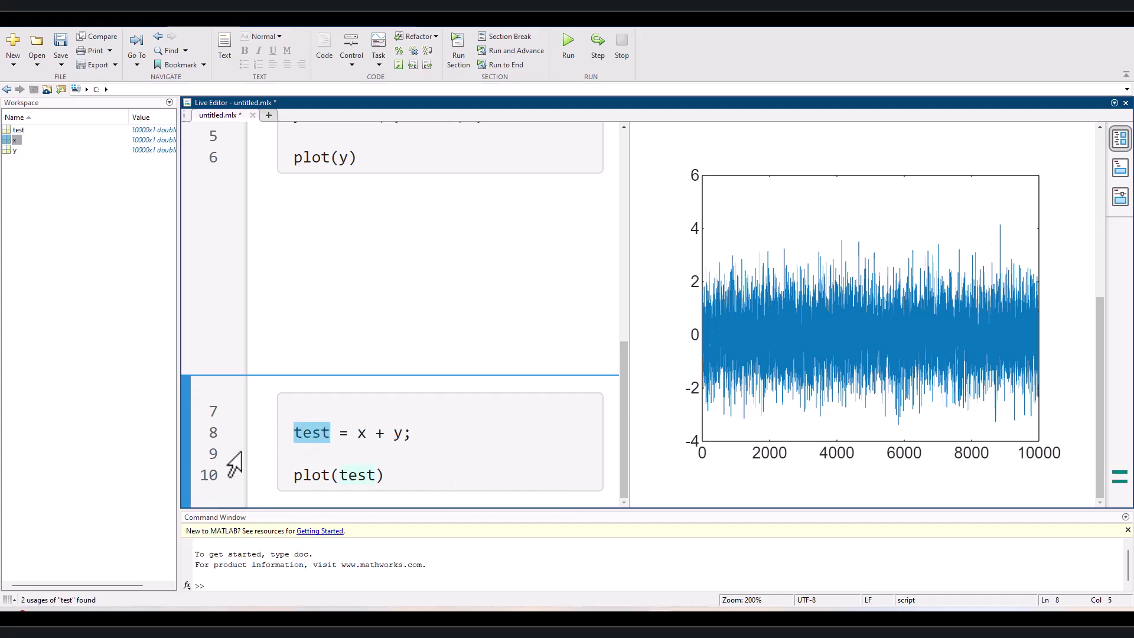
click(185, 456)
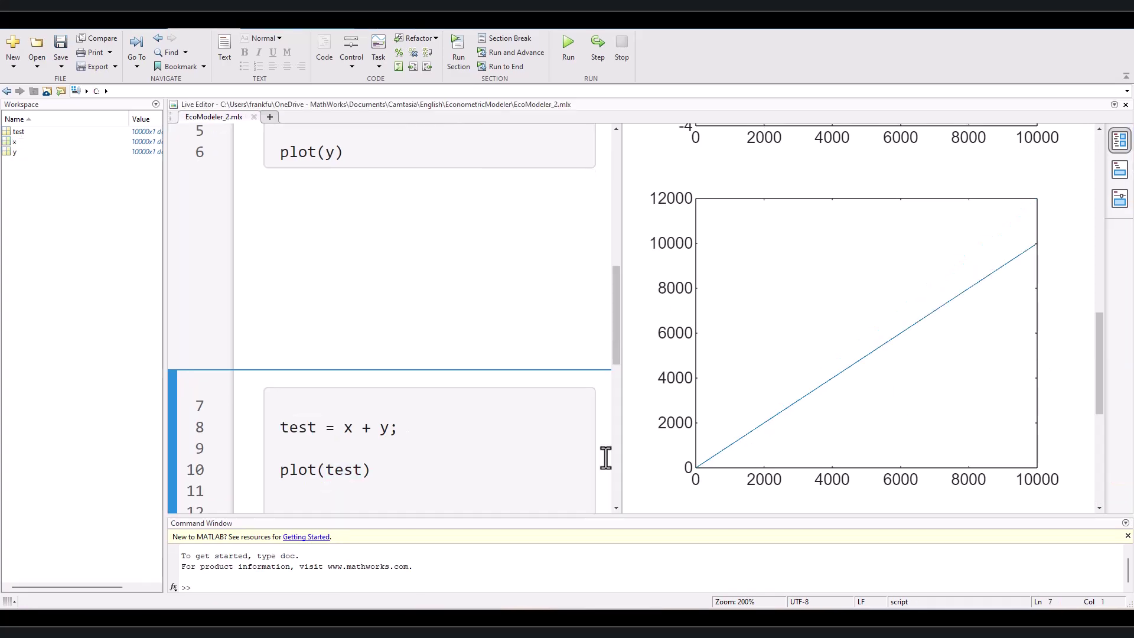
Step: Open the test plot in its own maximized figure window
click(1009, 211)
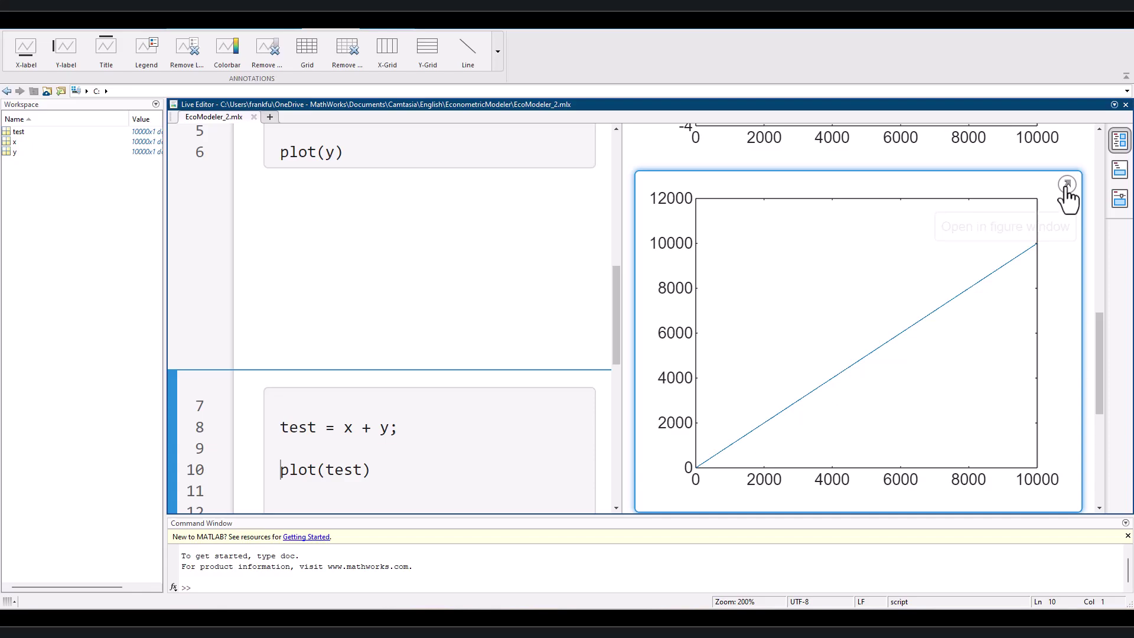
click(1066, 184)
click(690, 78)
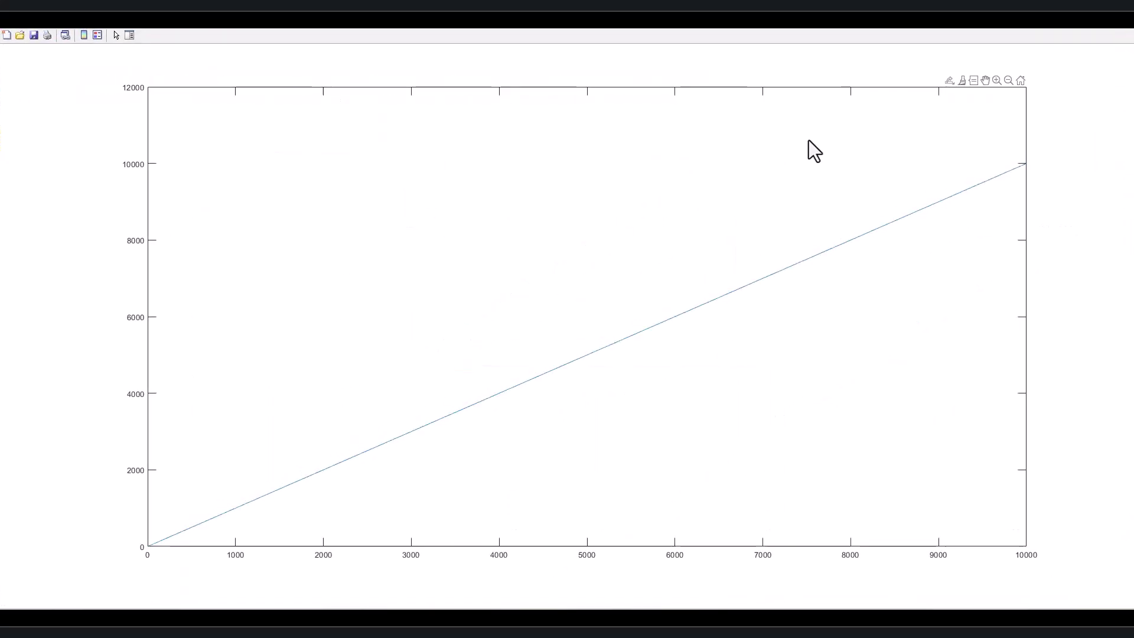
Step: Zoom in twice near the plot origin to reveal the line's slight noise
click(998, 80)
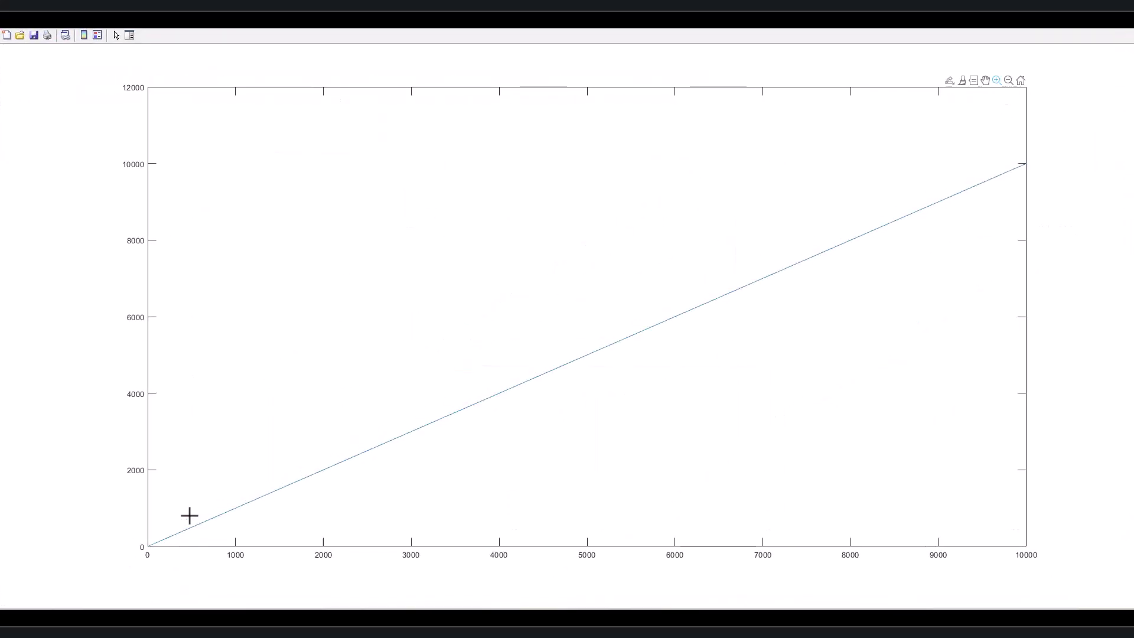
drag(157, 512, 193, 549)
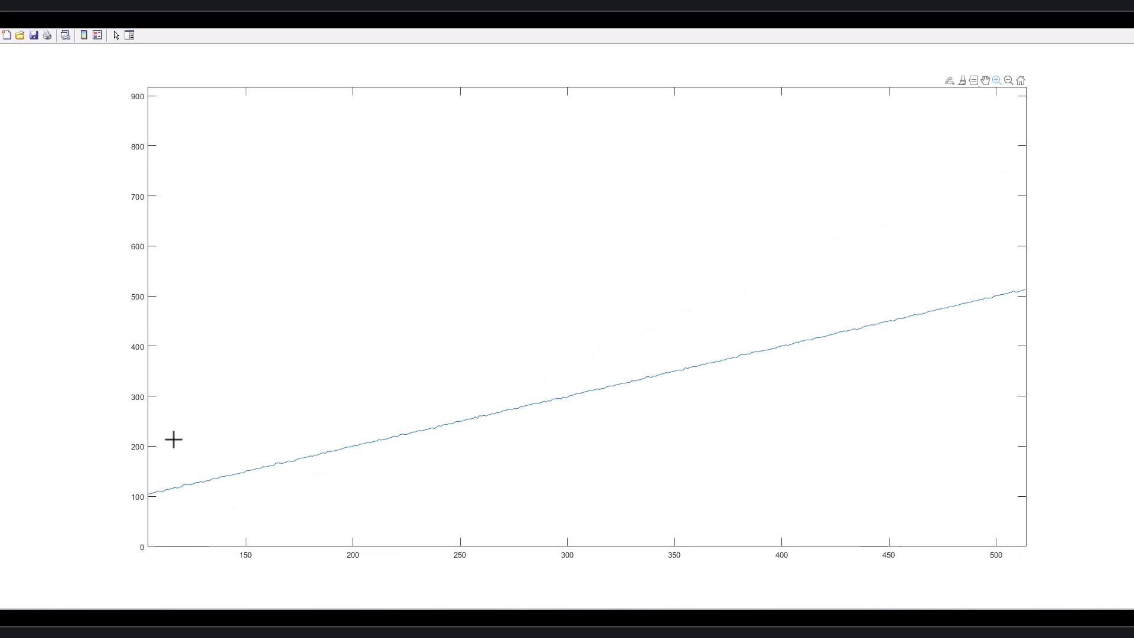
drag(172, 431, 227, 523)
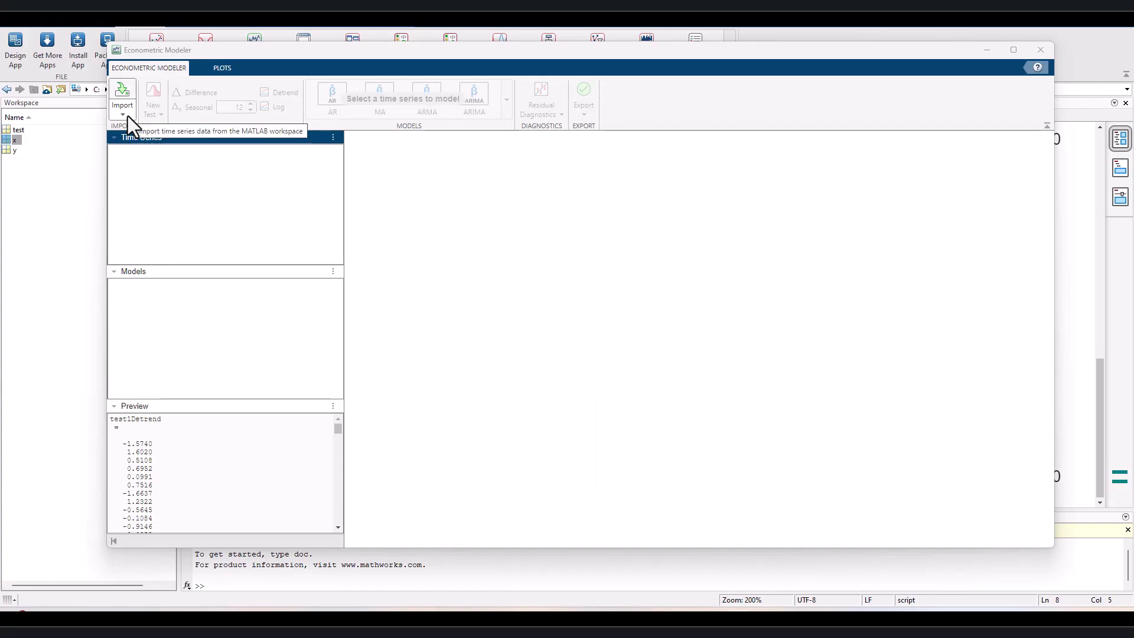
Step: Import the workspace variable test as time series test1 and select it
click(123, 109)
click(168, 130)
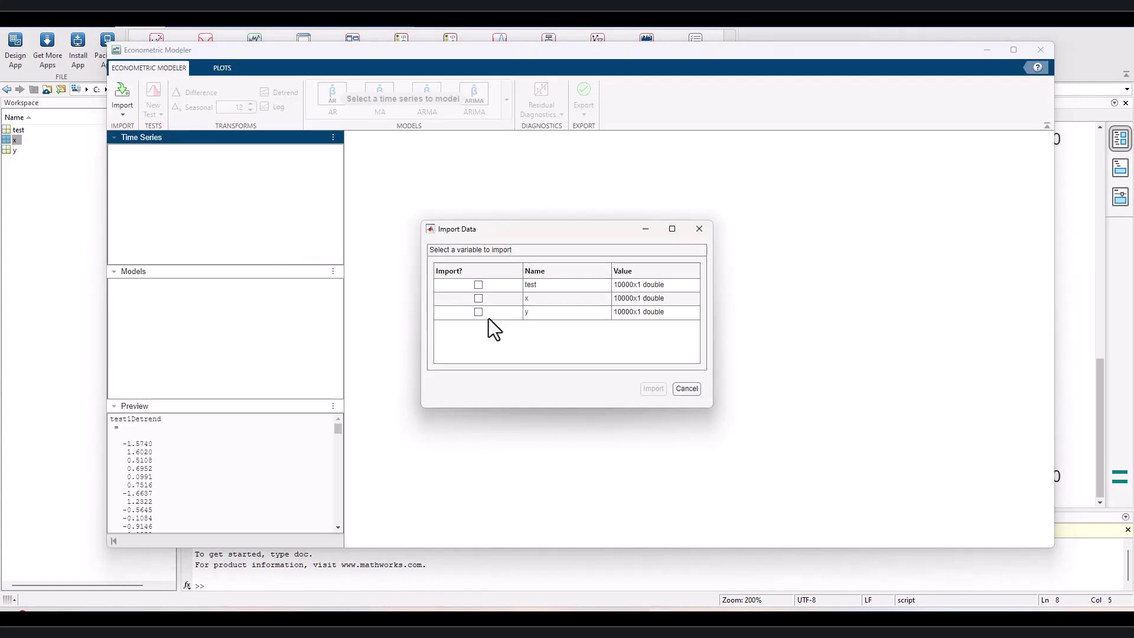
click(486, 286)
click(478, 286)
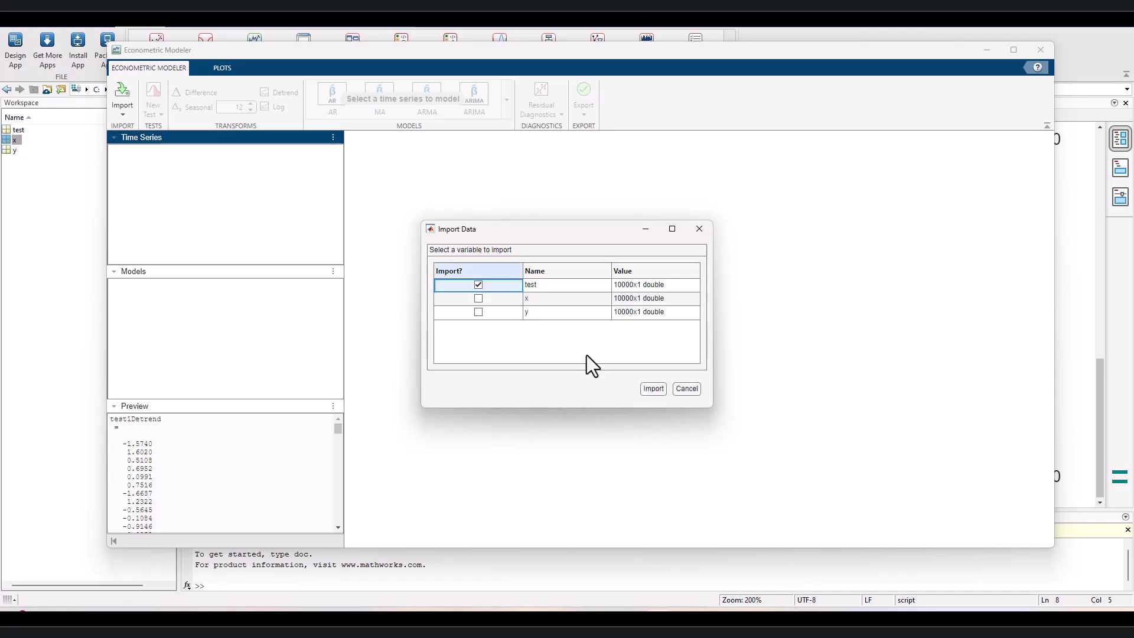
click(661, 388)
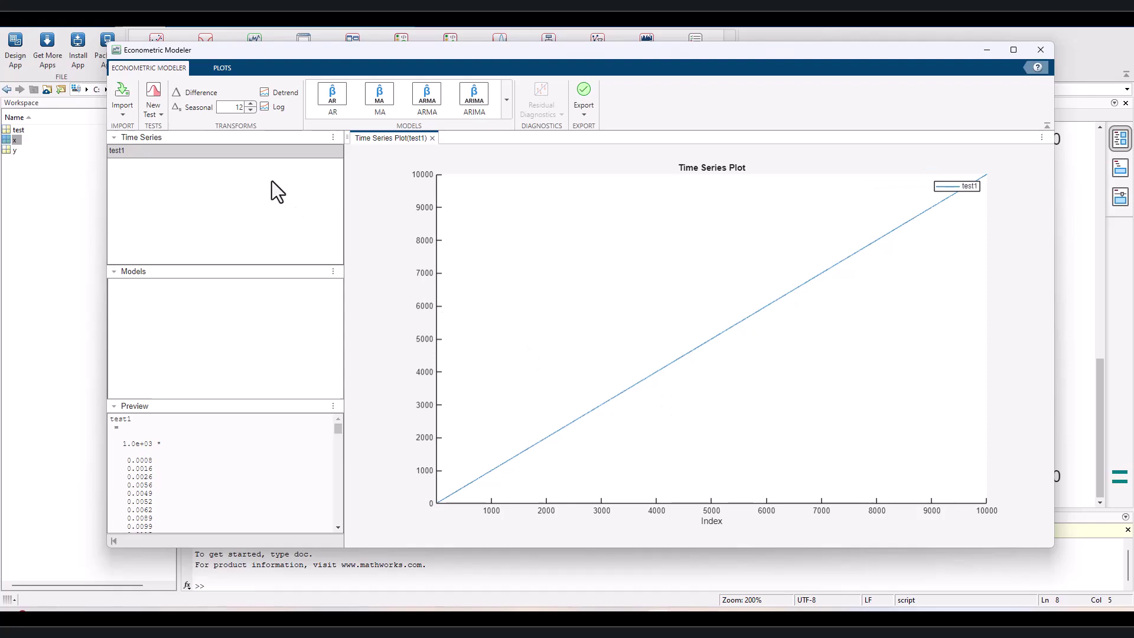
click(267, 152)
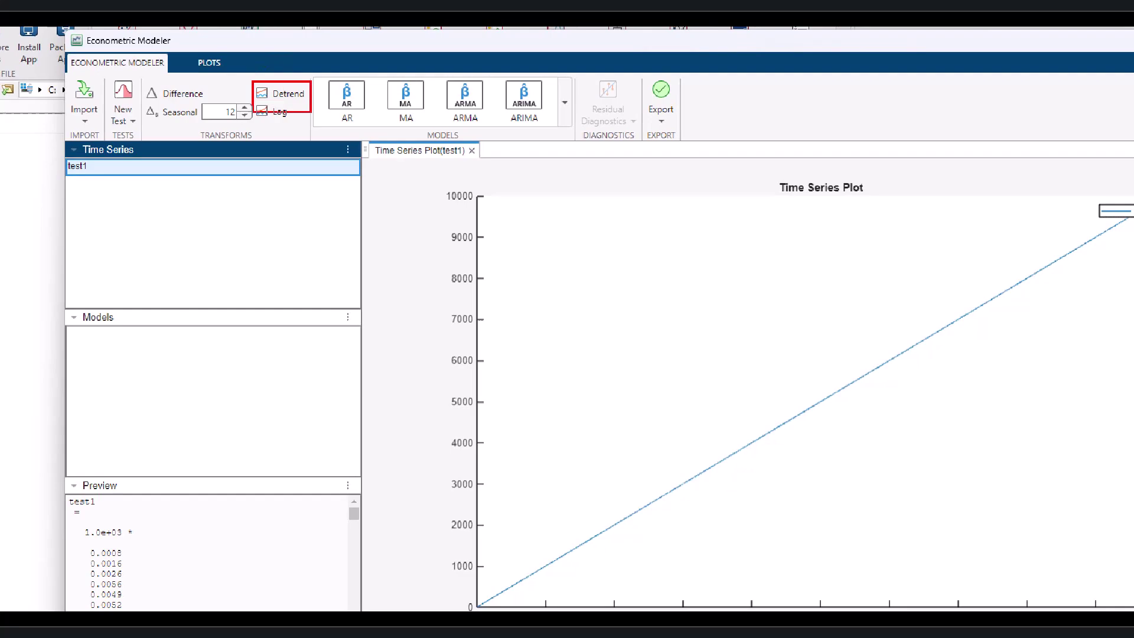
Step: Detrend test1 to create the test1Detrend series
click(274, 95)
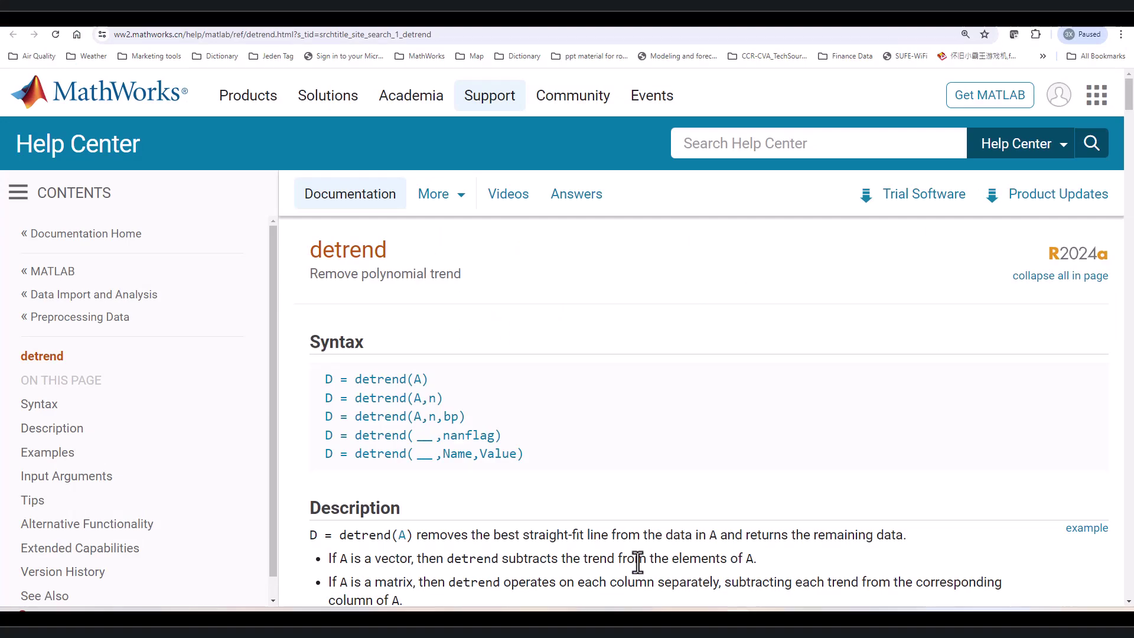
drag(414, 535, 904, 538)
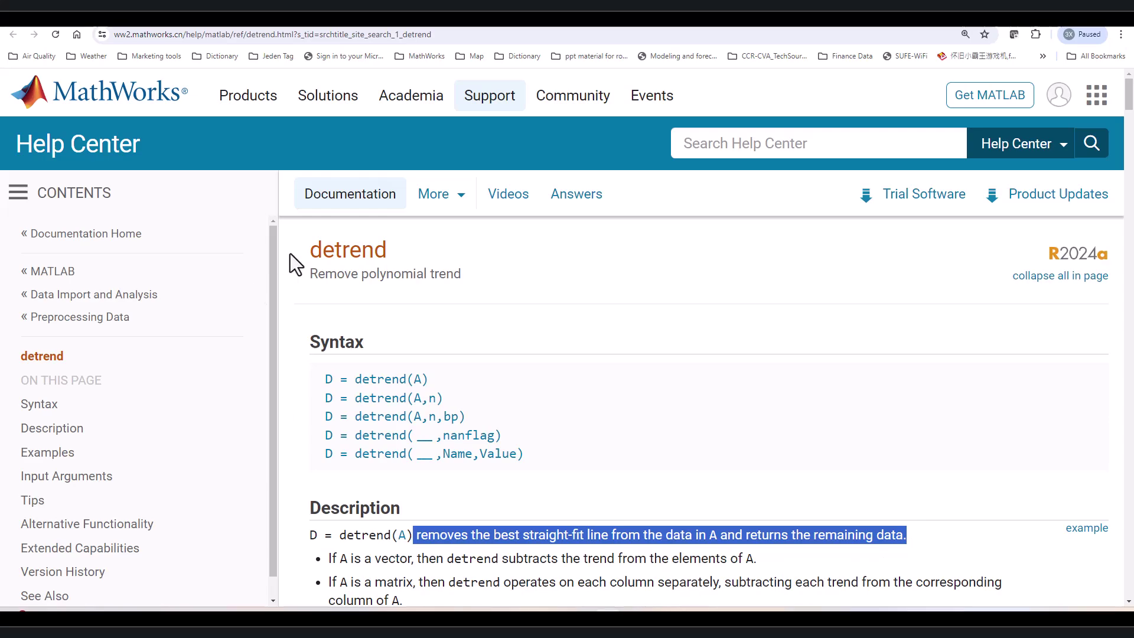
click(306, 249)
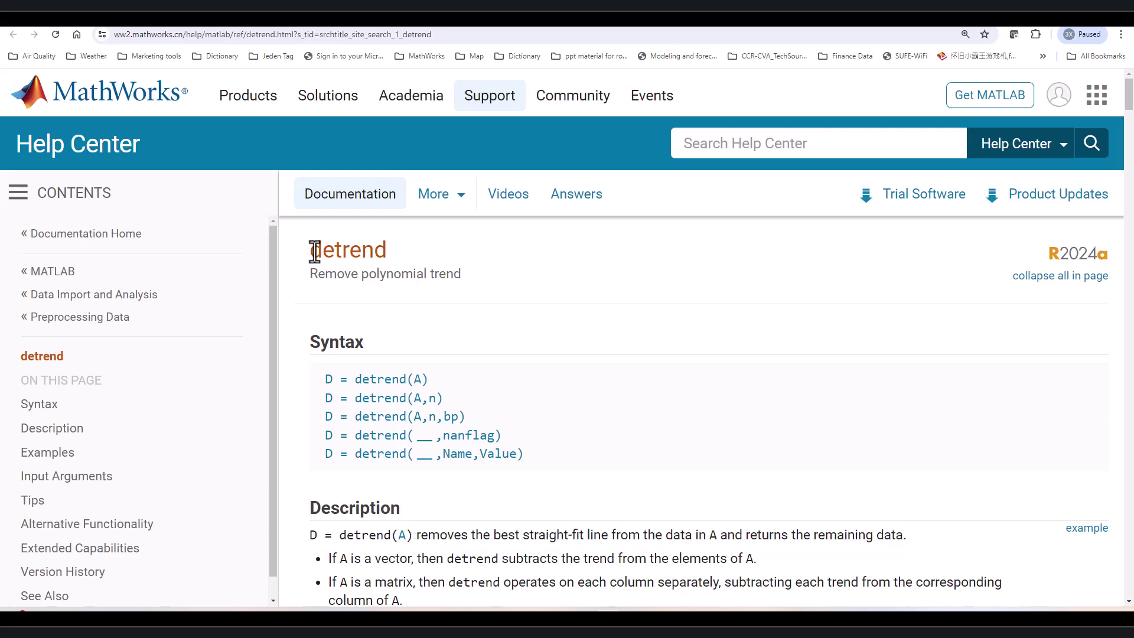
drag(310, 251, 319, 254)
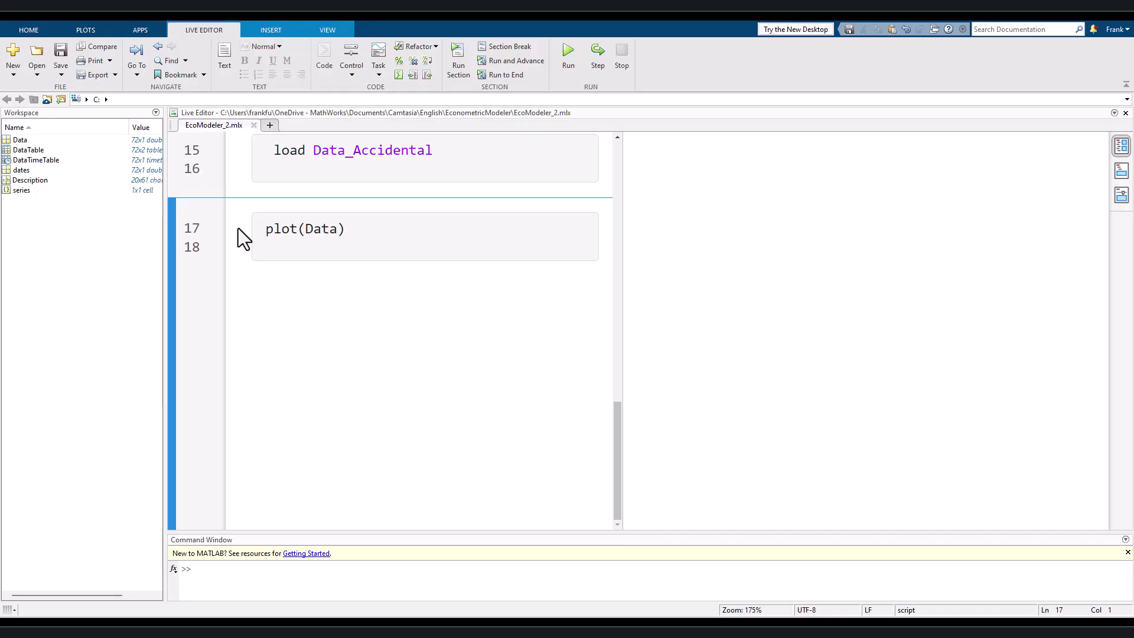
Step: Run the plot(Data) section and open the Data plot in Figure 2
click(172, 237)
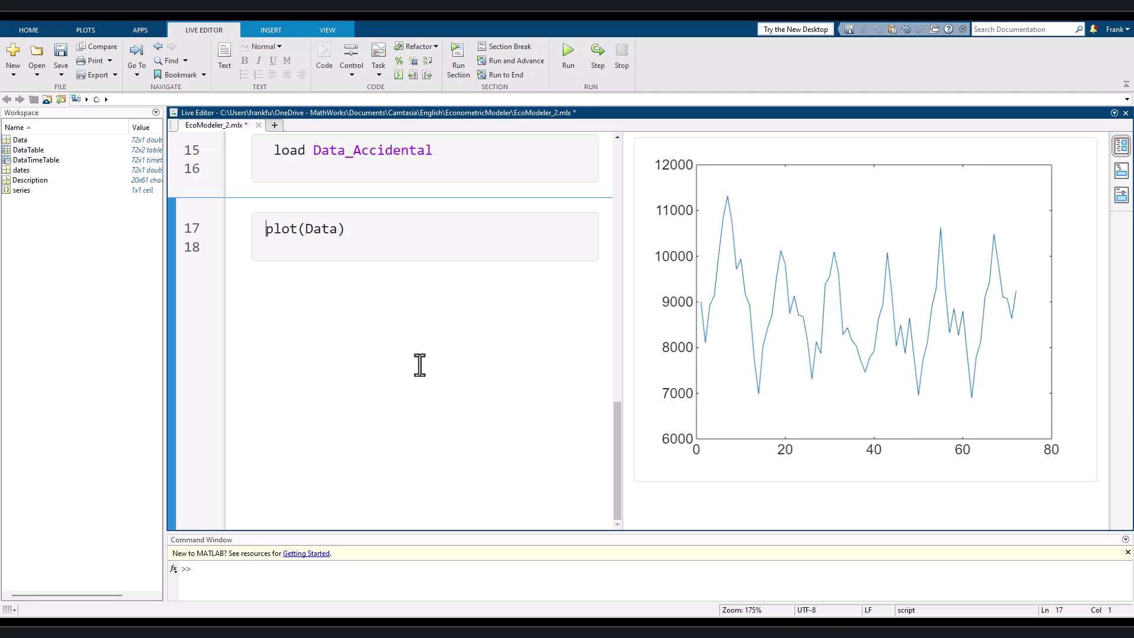
click(1087, 172)
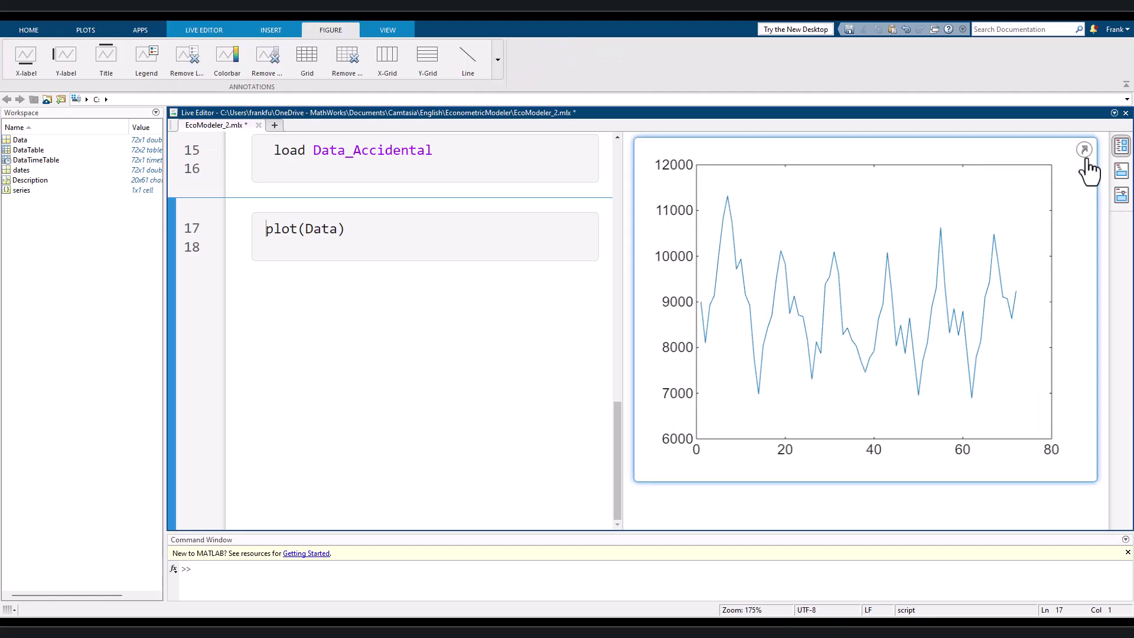
click(1085, 151)
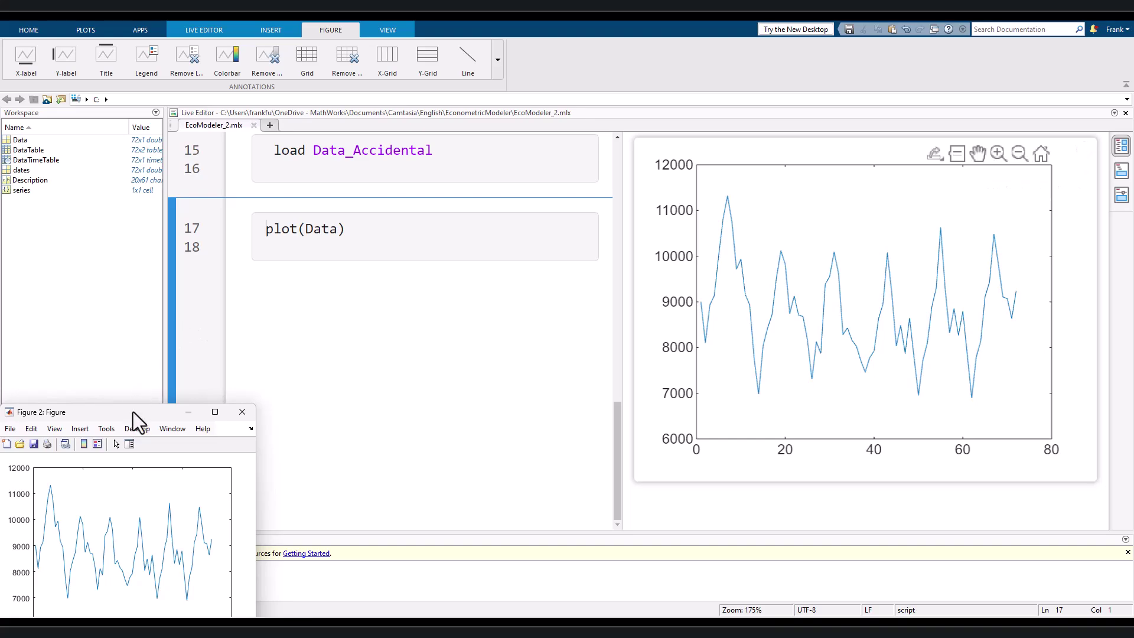
Step: Enlarge Figure 2 and pin data tips at the troughs x=2, 14, 26, 38 and 50
drag(133, 412, 355, 85)
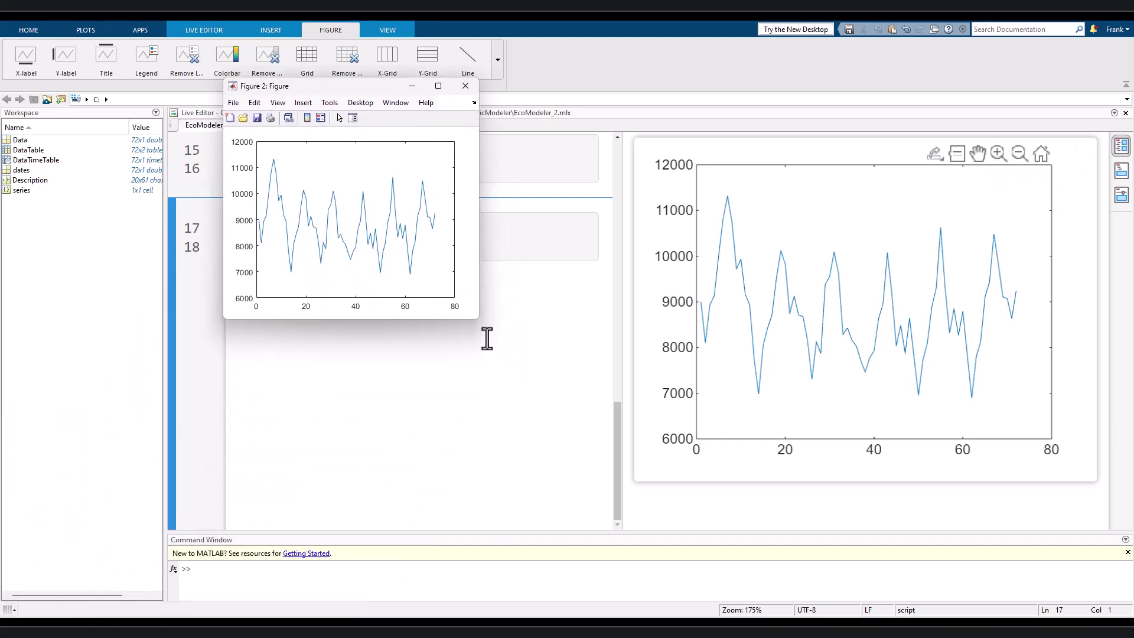
drag(477, 319, 1007, 520)
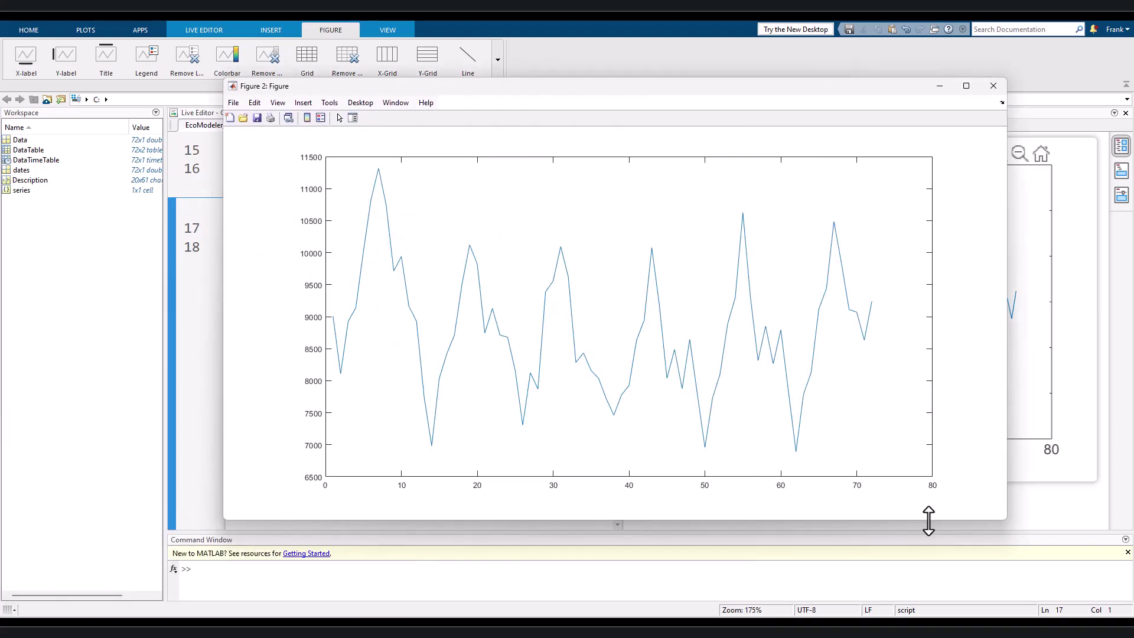
click(340, 373)
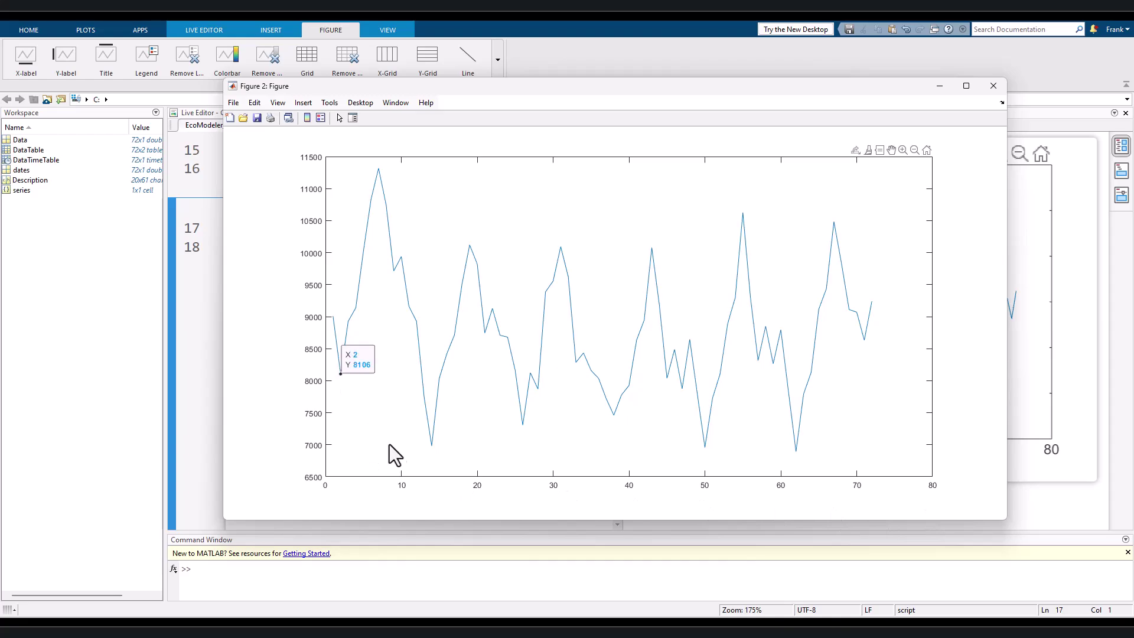
click(432, 447)
click(523, 424)
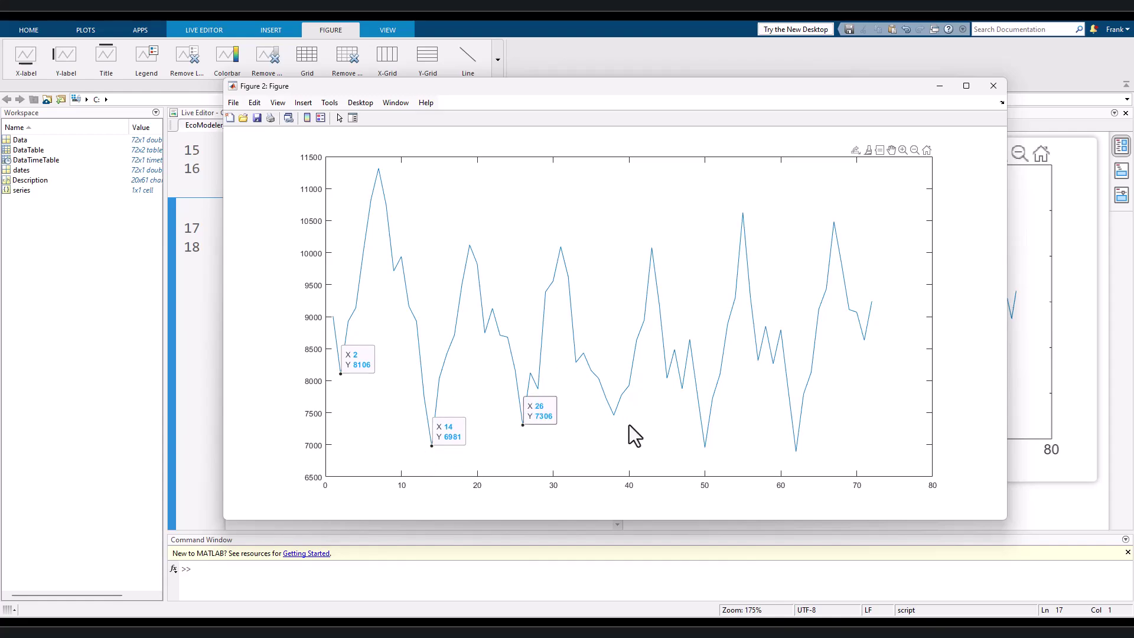
click(614, 415)
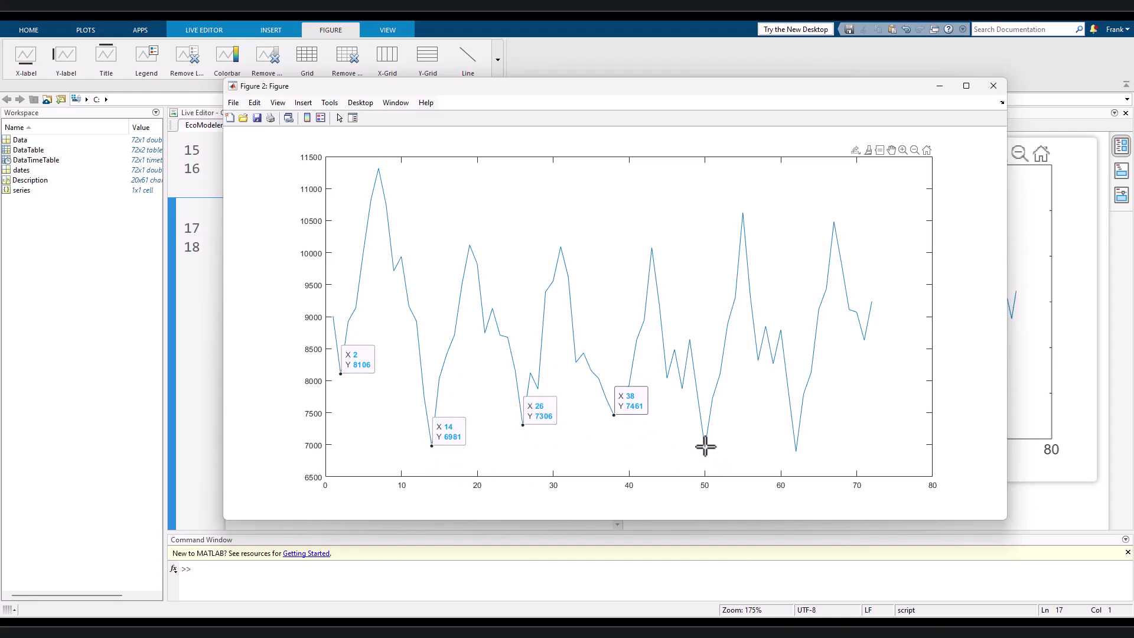
click(705, 447)
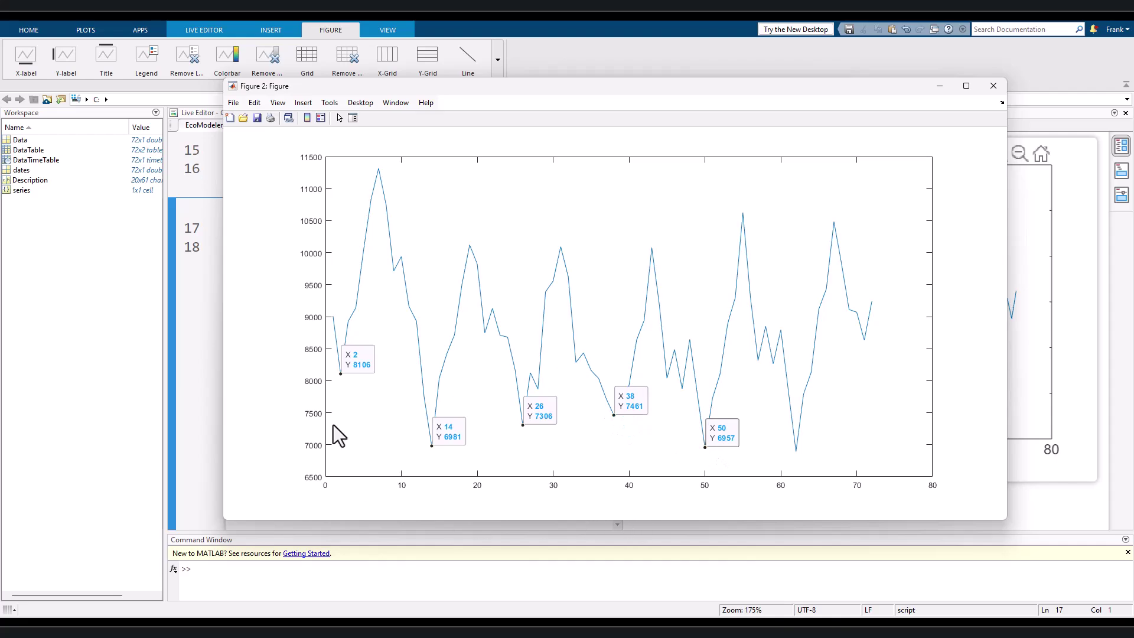
Step: Pin data tips at the peaks x=7, 19 and 31
mouse_move(378, 169)
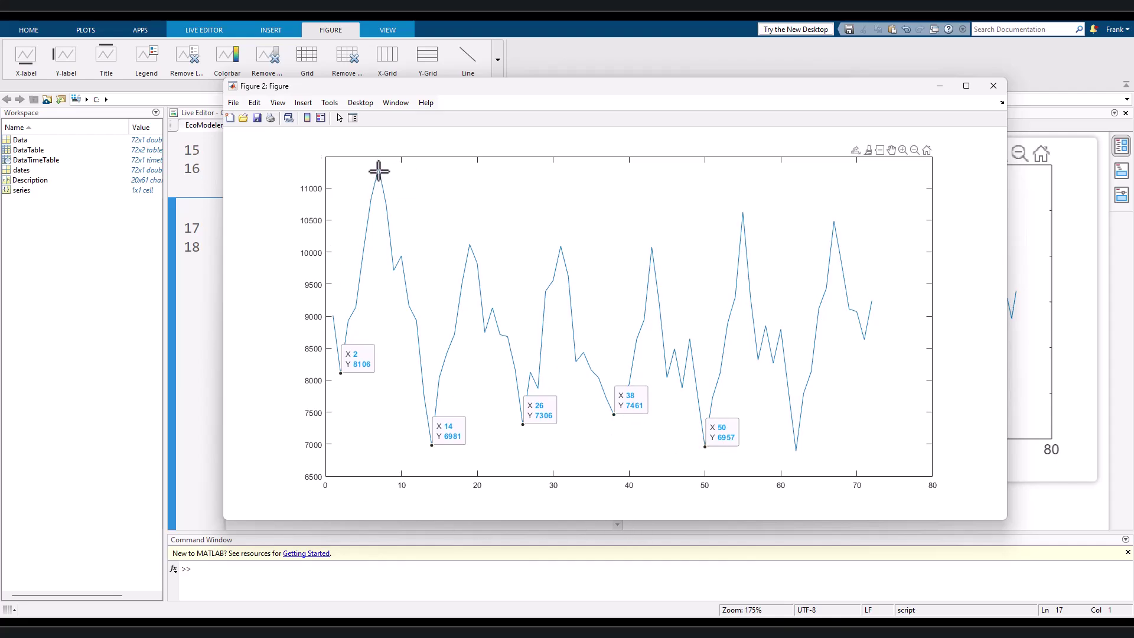
click(378, 171)
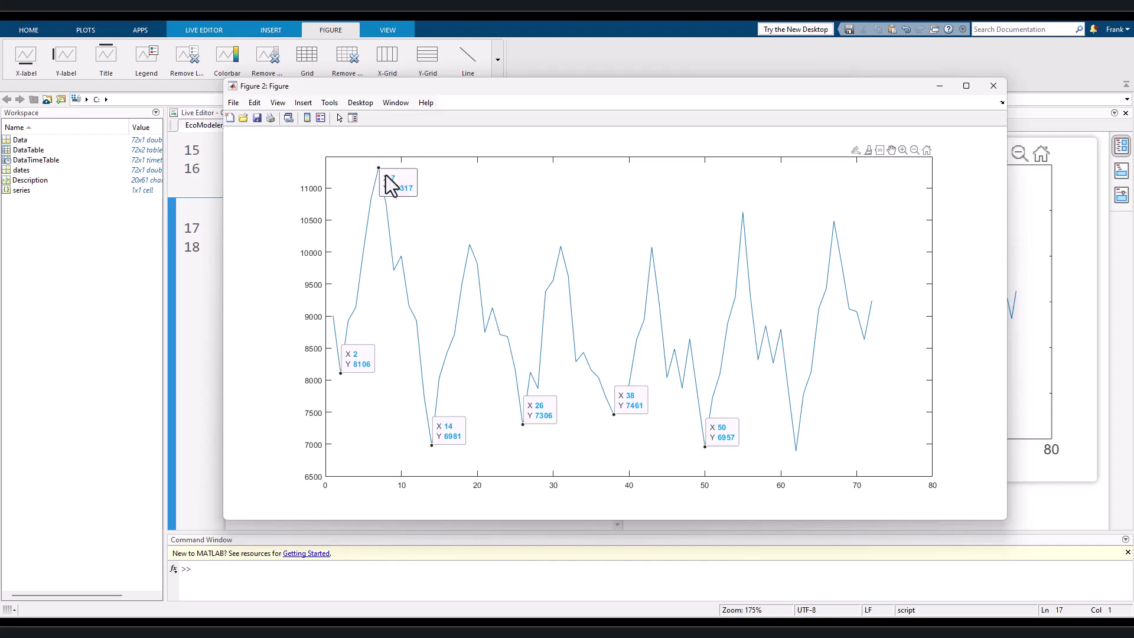
click(470, 246)
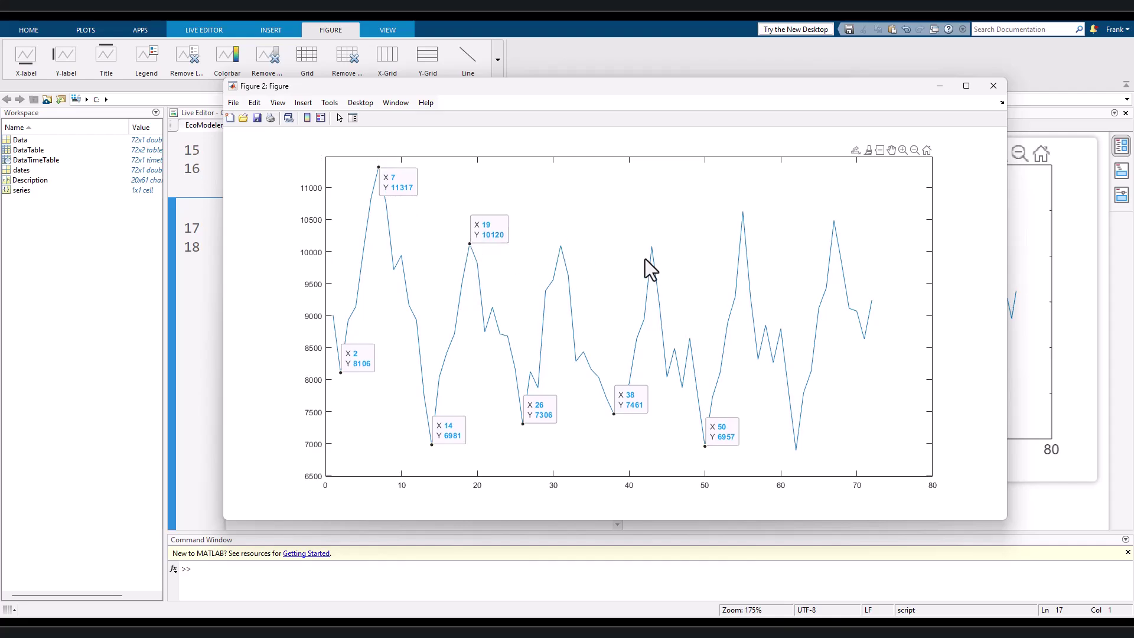
mouse_move(652, 250)
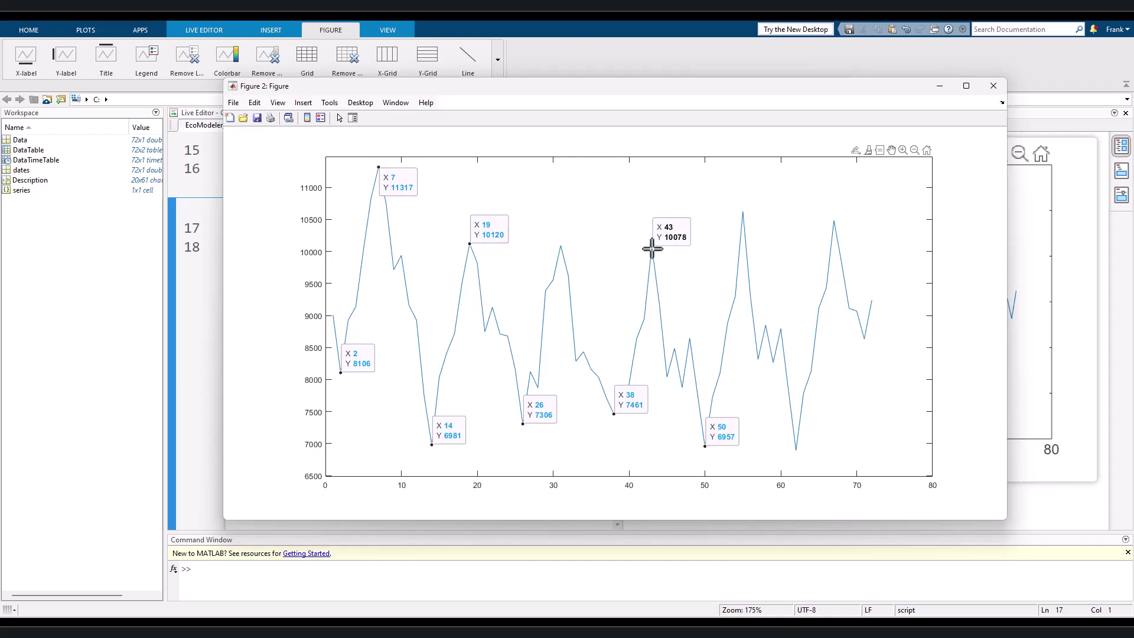
click(560, 249)
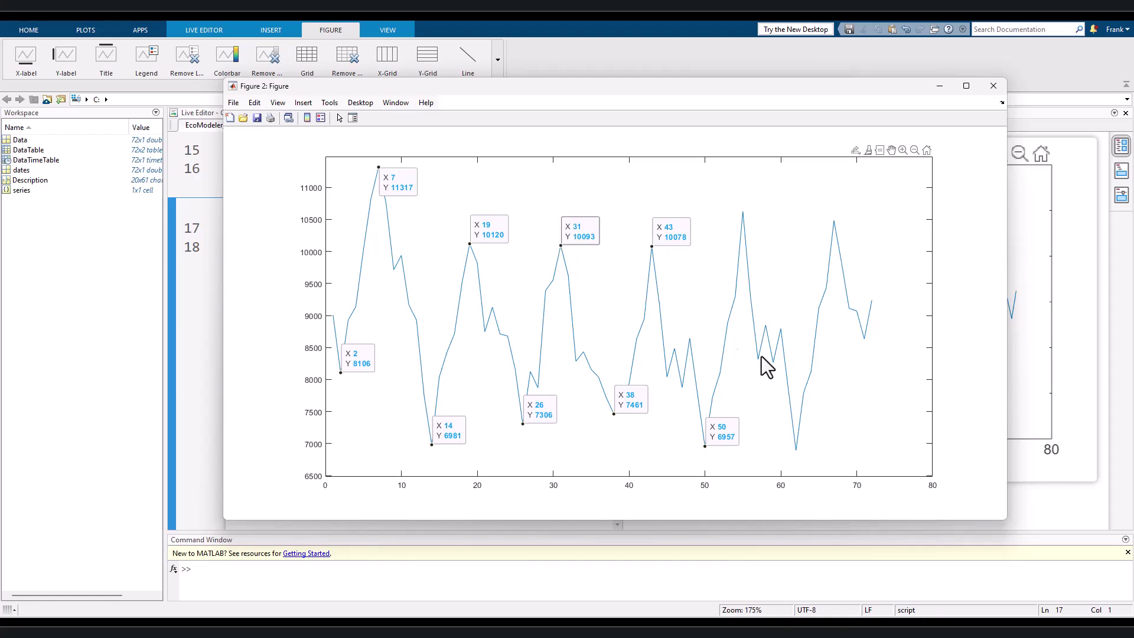
Step: Pin the x=55 peak, then import the workspace Data series into the Modeler as Data1
click(743, 212)
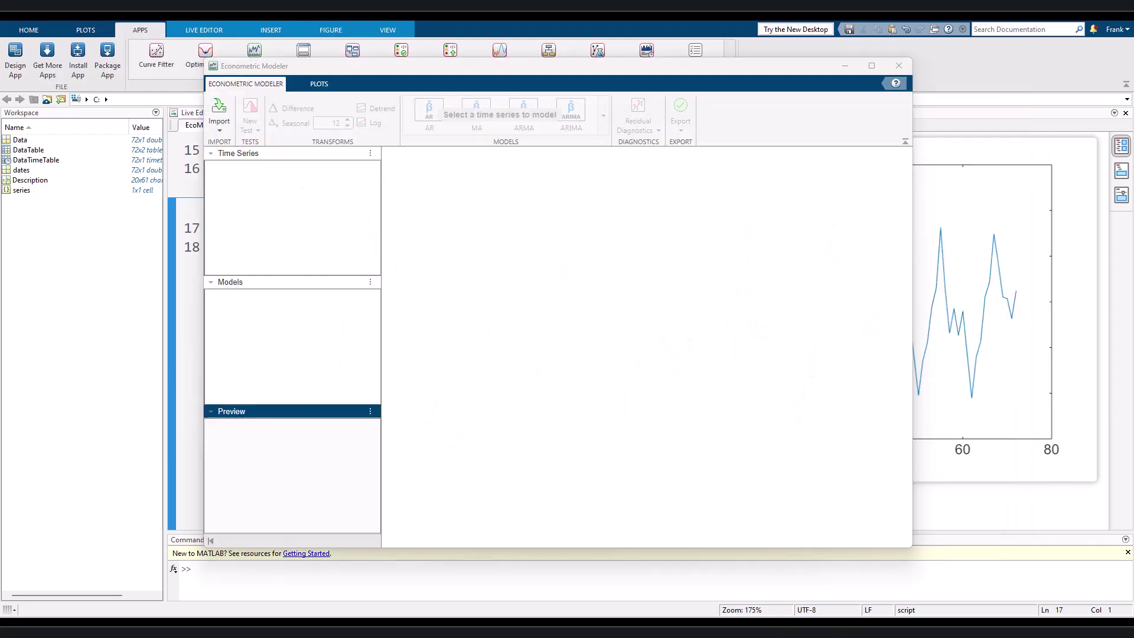
click(224, 125)
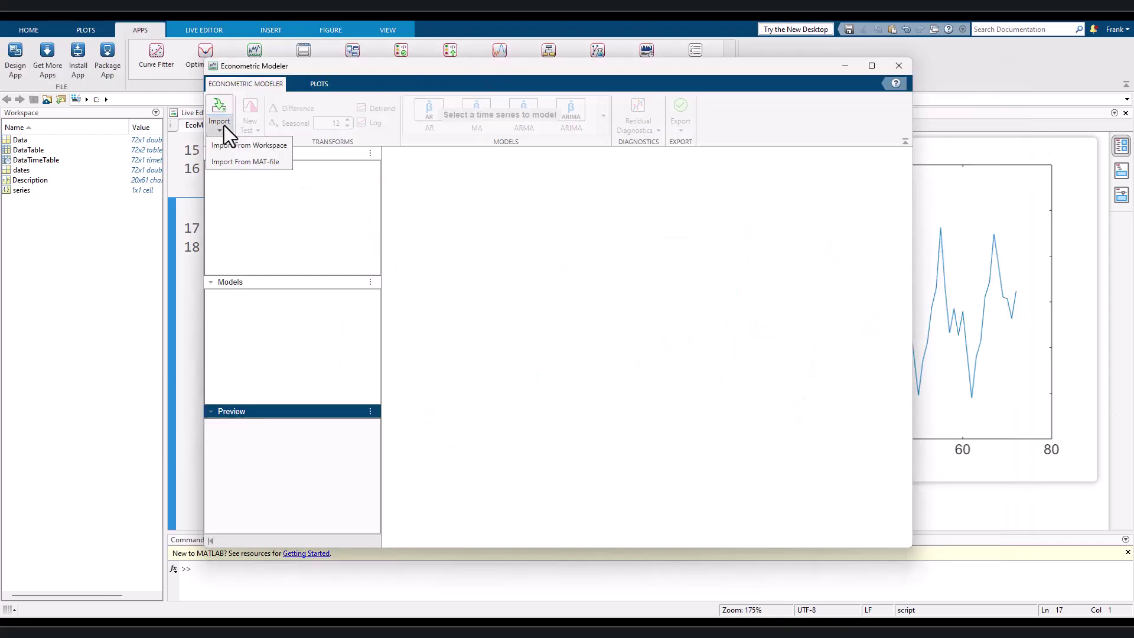
click(271, 149)
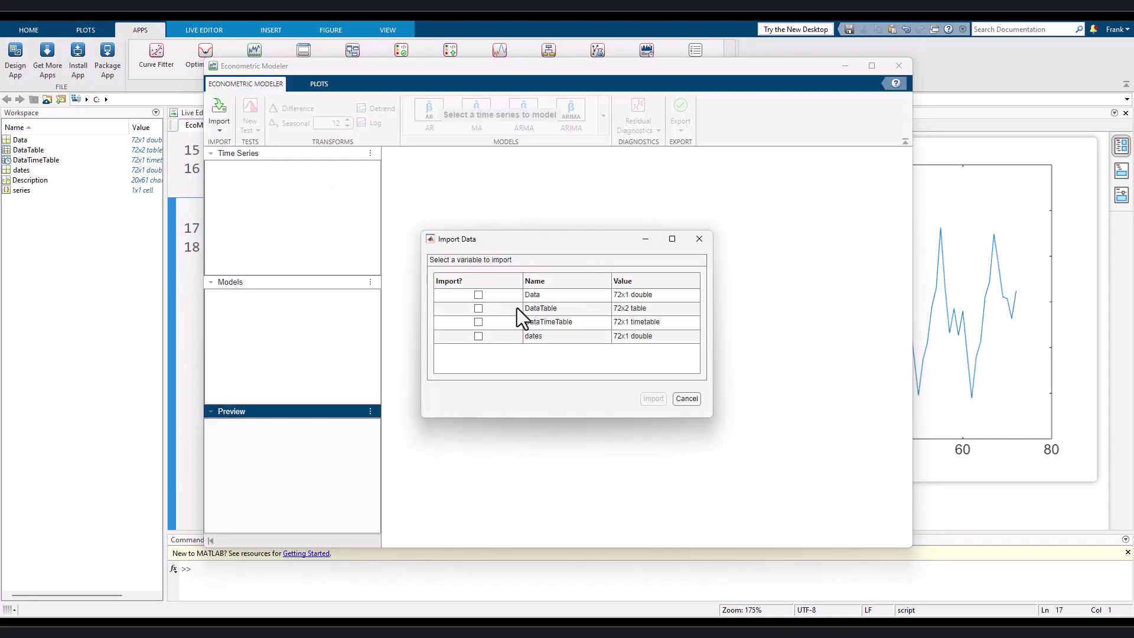
click(653, 398)
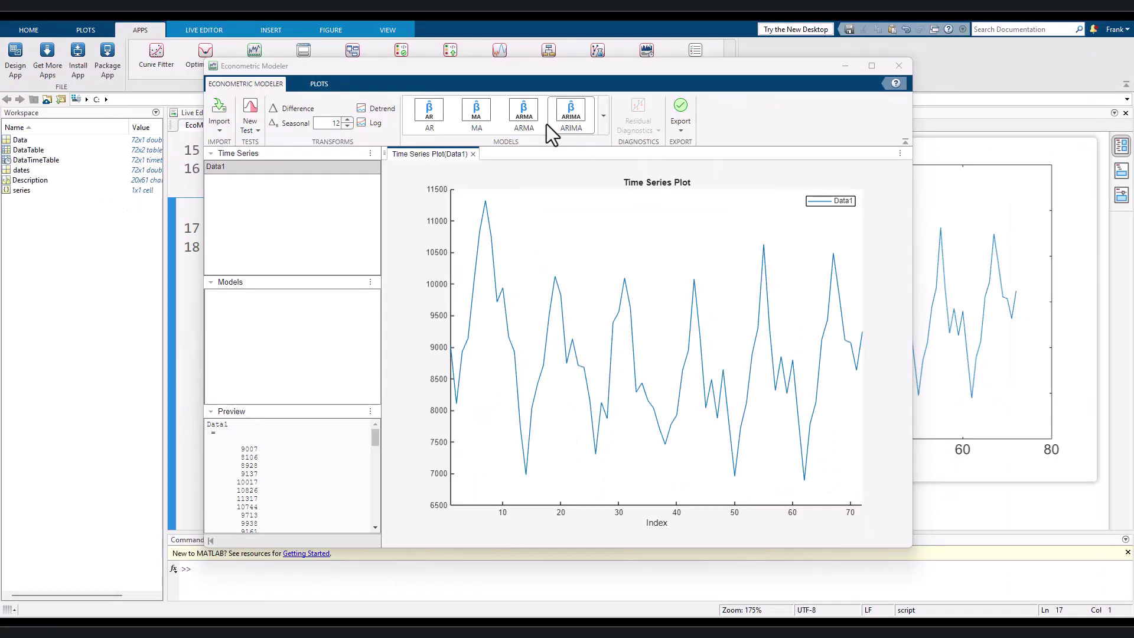
Step: Set the seasonal lag to 12 and seasonally difference Data1 into Data1SeasonalDiff
click(349, 120)
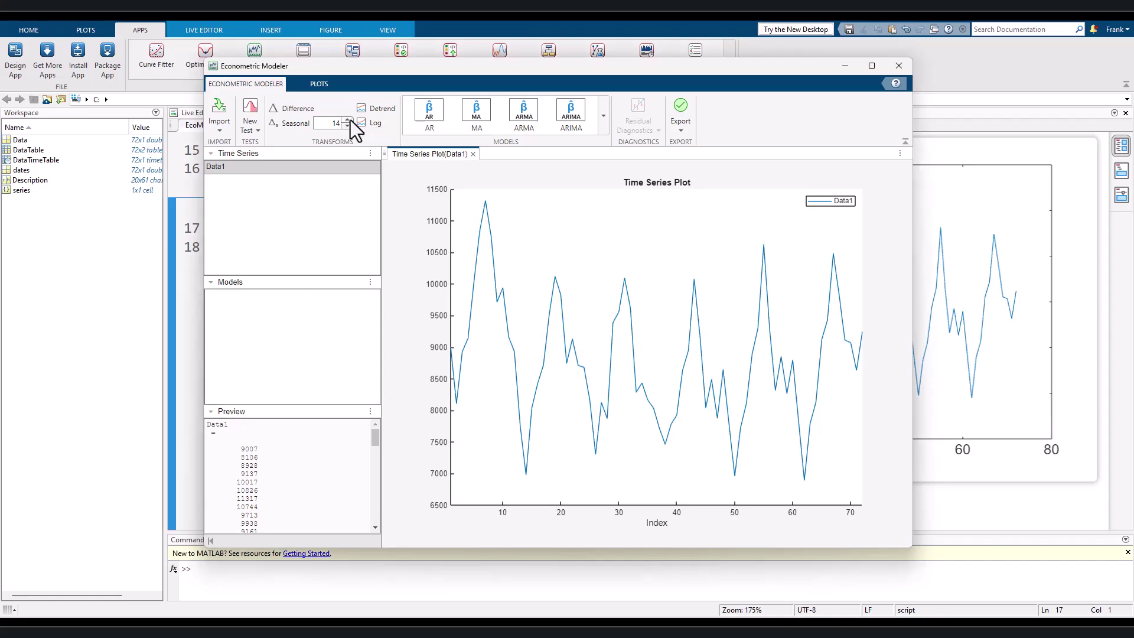
click(348, 126)
click(348, 126)
click(289, 124)
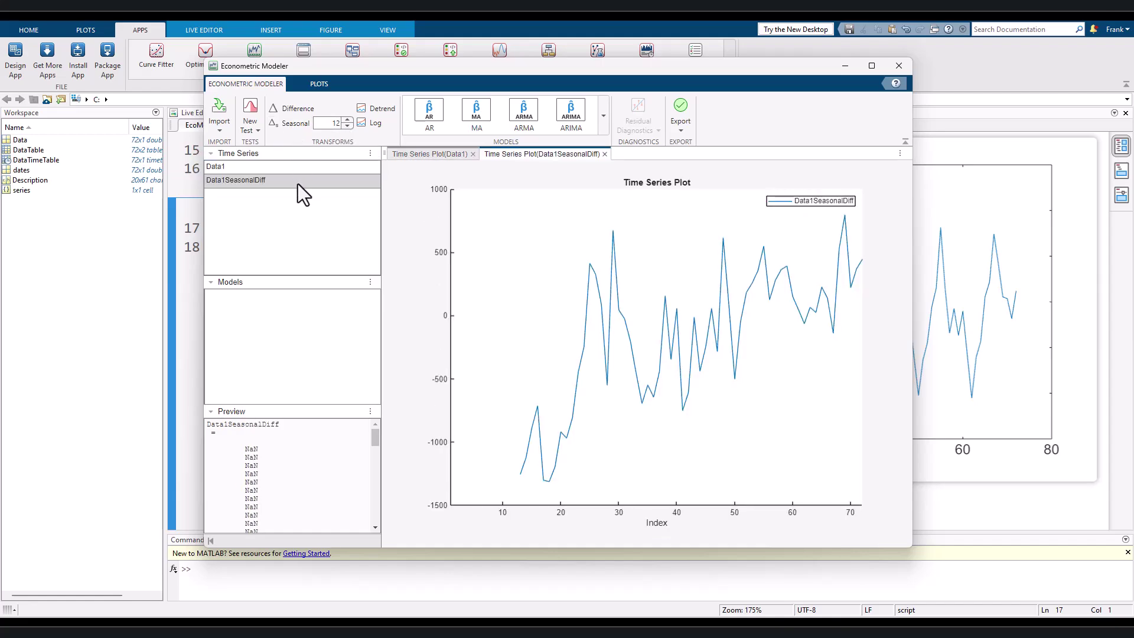
Step: Export the Data1SeasonalDiff series to the MATLAB workspace and return to the main desktop
click(313, 182)
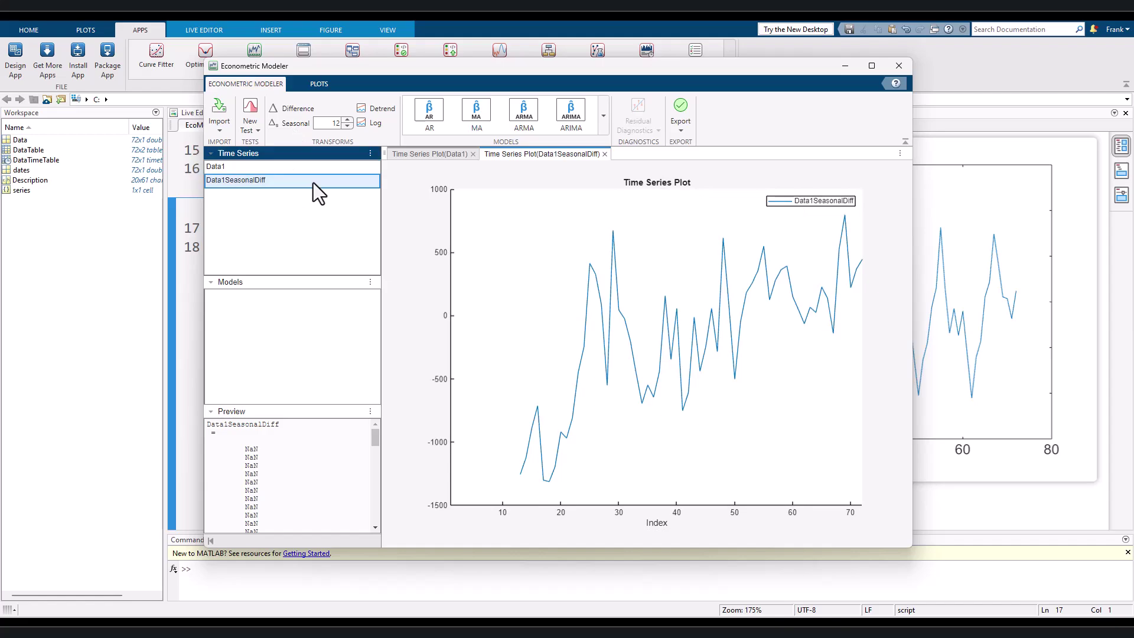
right_click(313, 182)
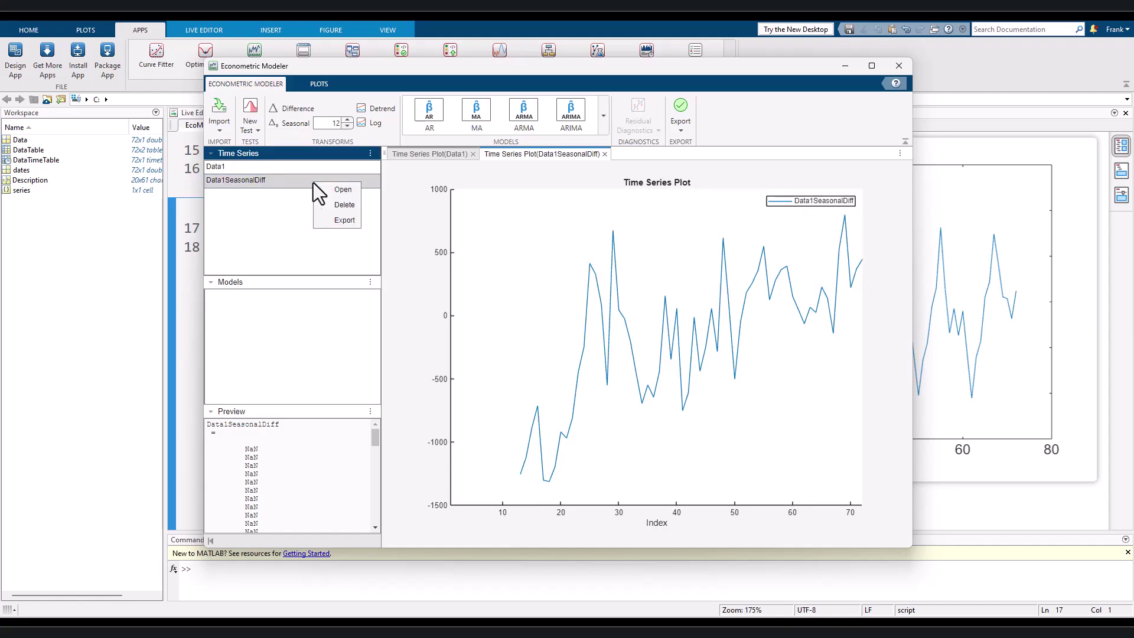
click(345, 221)
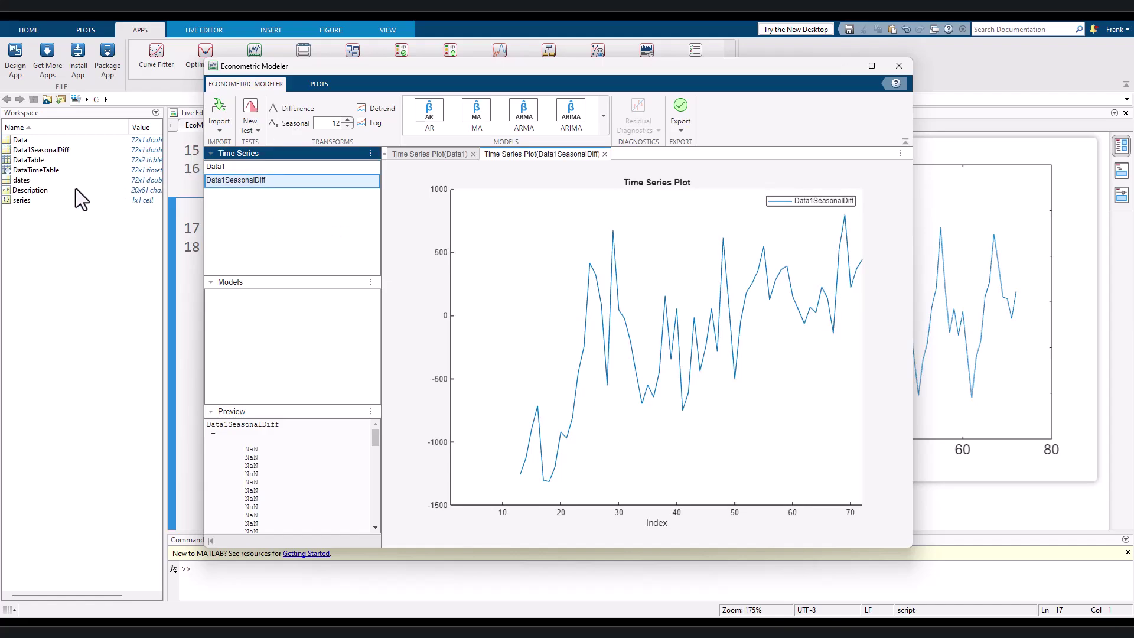
key(alt+Tab)
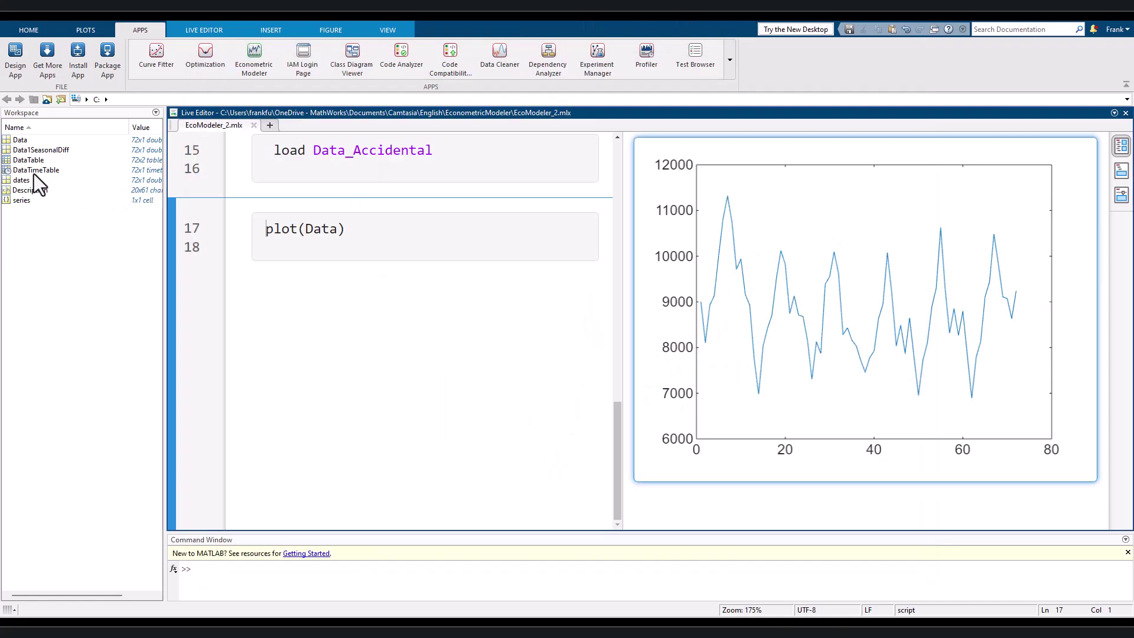
Step: Open Data1SeasonalDiff in the Variables editor to view its 72x1 values: twelve NaNs, then -1257
double_click(58, 151)
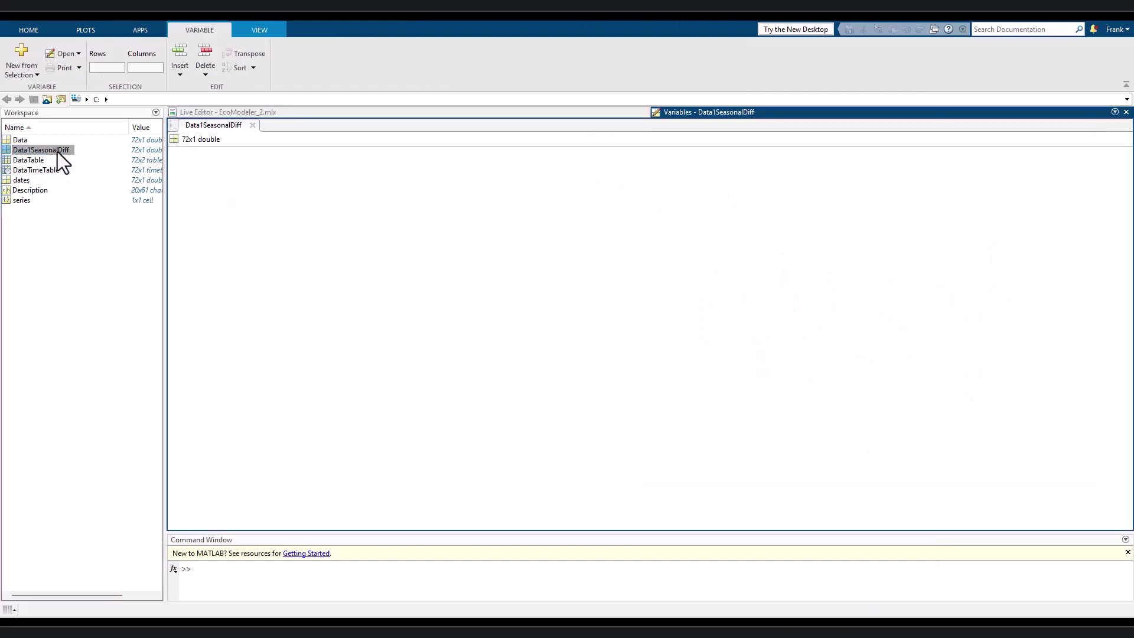
click(119, 242)
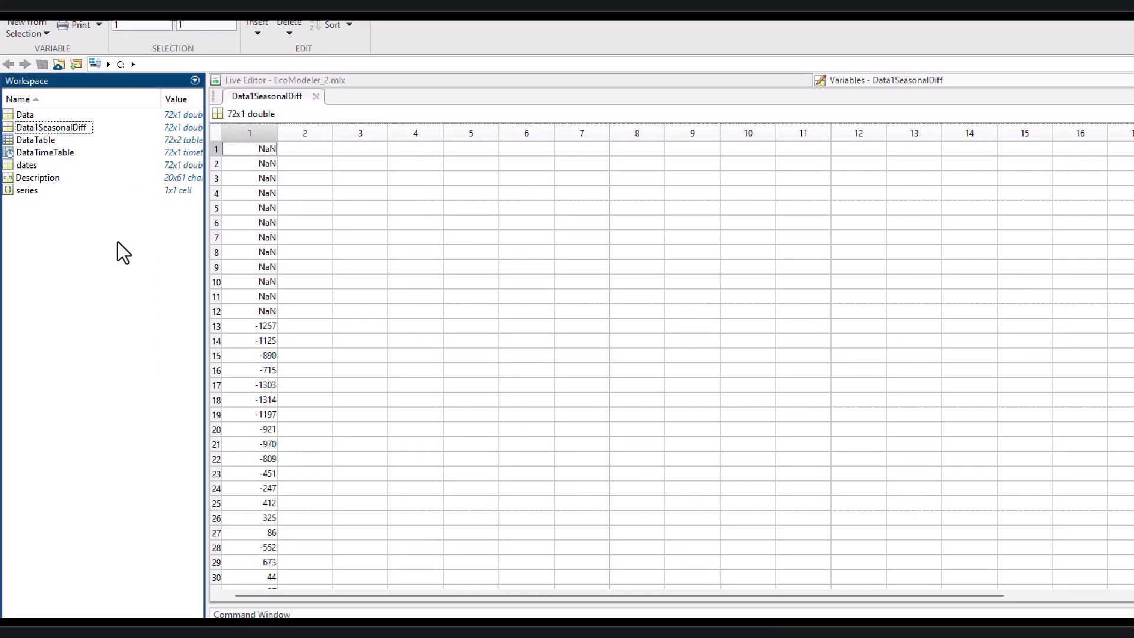